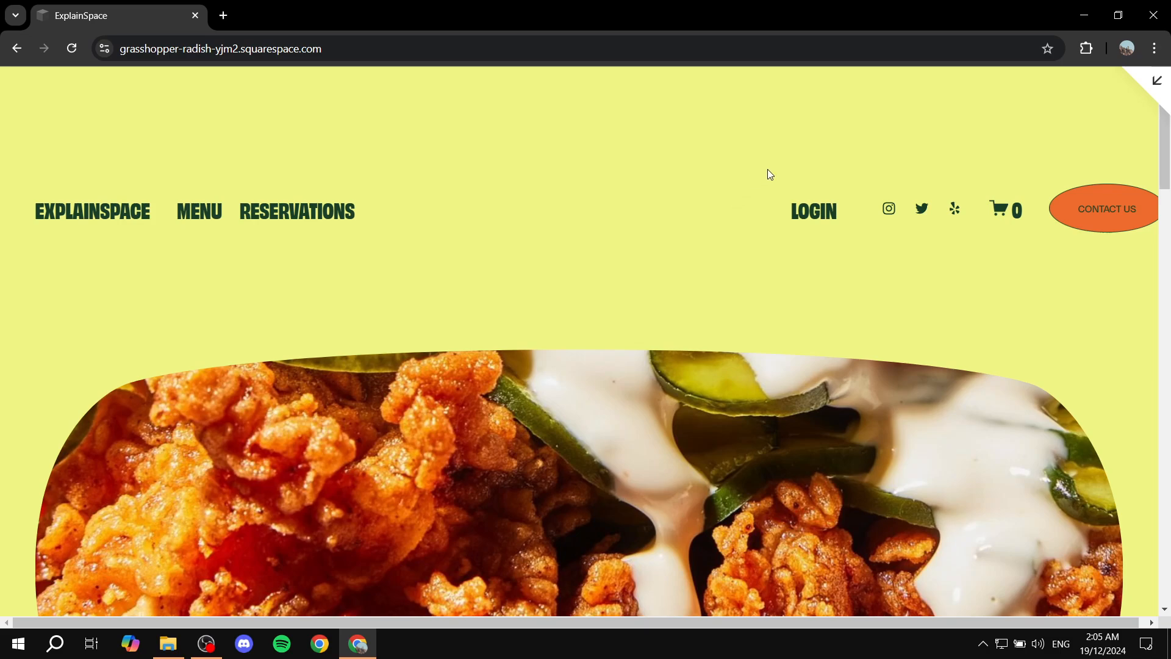
Open the Home page's site header for editing and shrink its height to well under half
{"action": "left_click", "coordinate": [15, 49]}
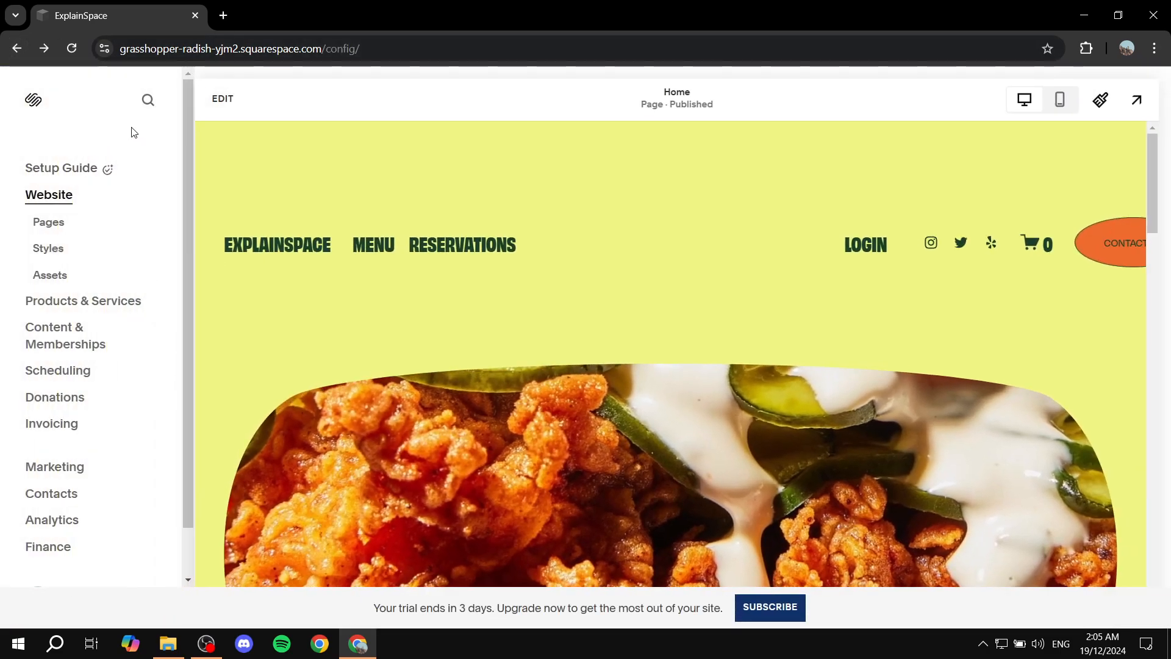
{"action": "left_click", "coordinate": [225, 99]}
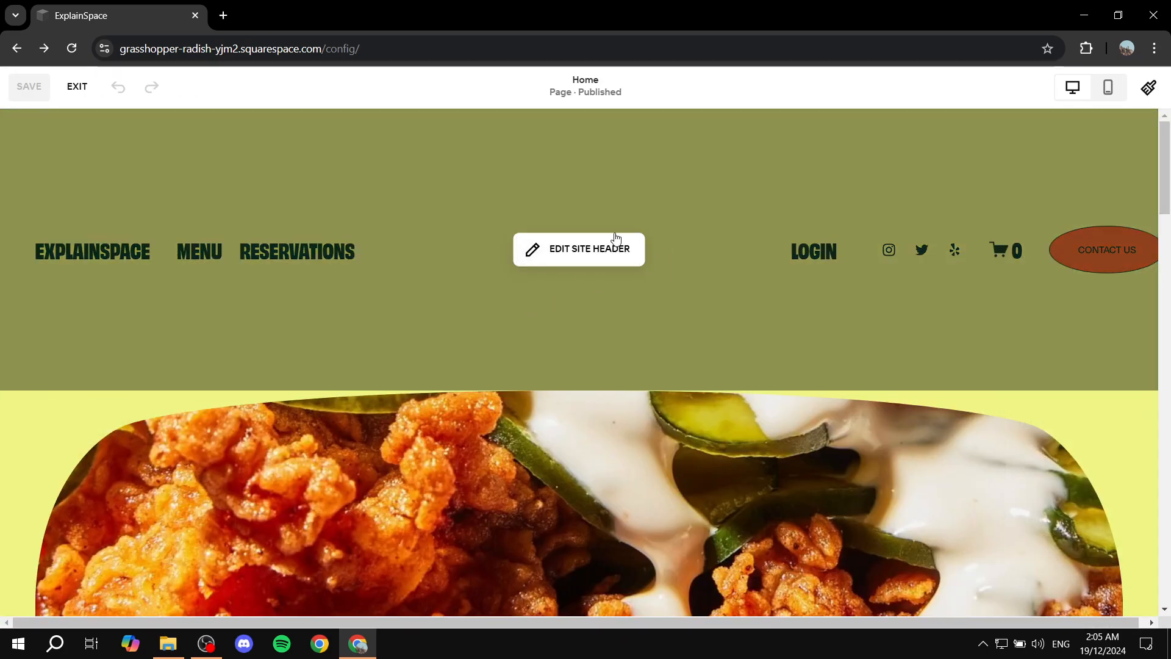
{"action": "left_click", "coordinate": [604, 251]}
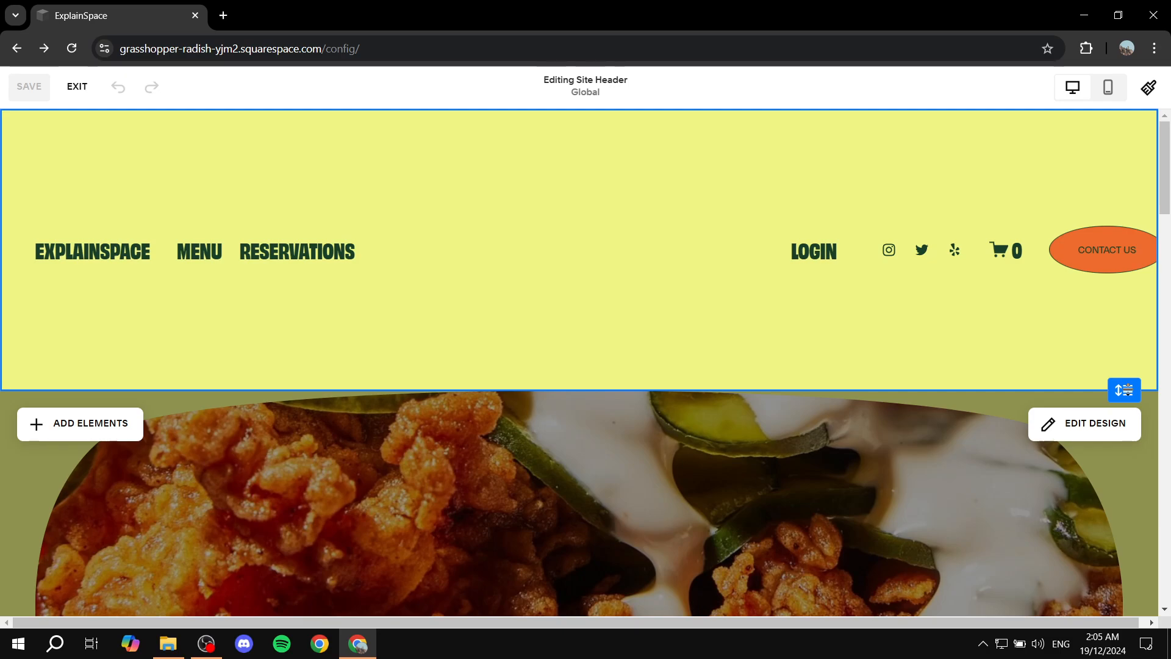
{"action": "left_click", "coordinate": [1127, 390]}
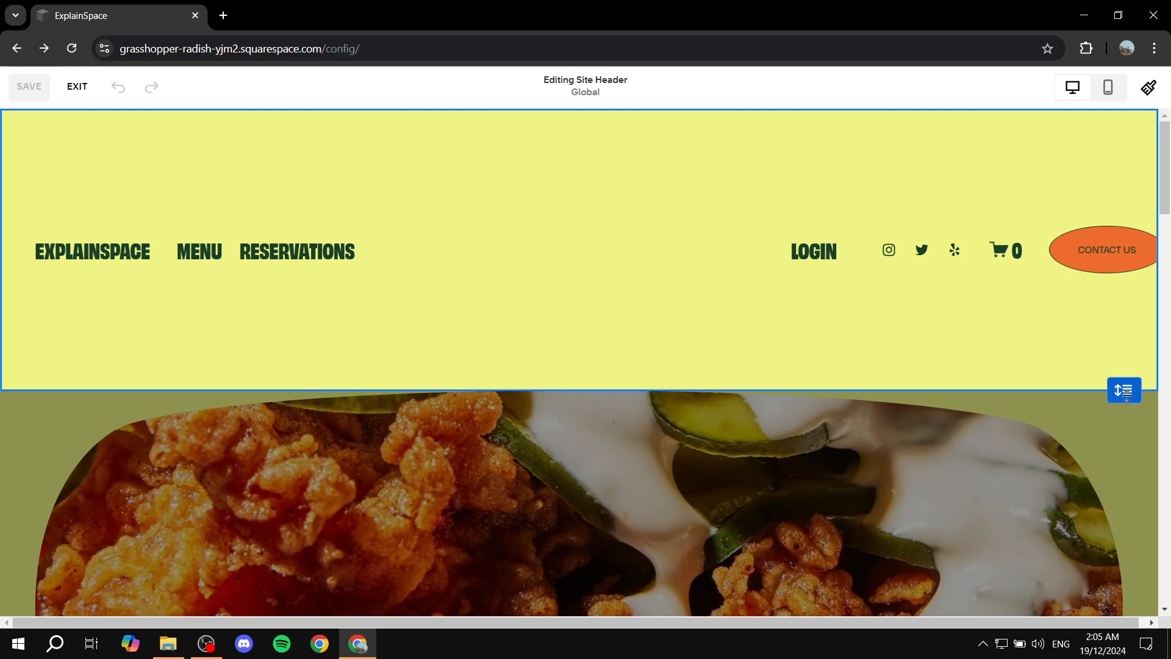
{"action": "left_click_drag", "start_coordinate": [1119, 391], "coordinate": [1137, 234]}
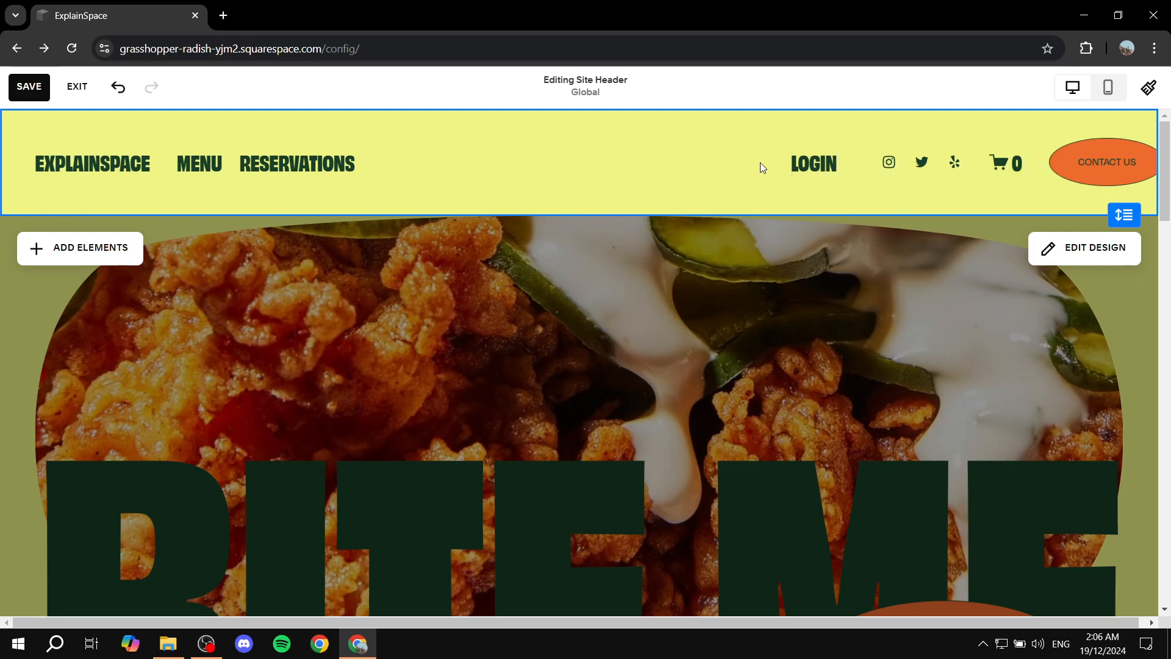
Inspect the header's account, navigation, social links and cart elements one after another
{"action": "left_click", "coordinate": [828, 166]}
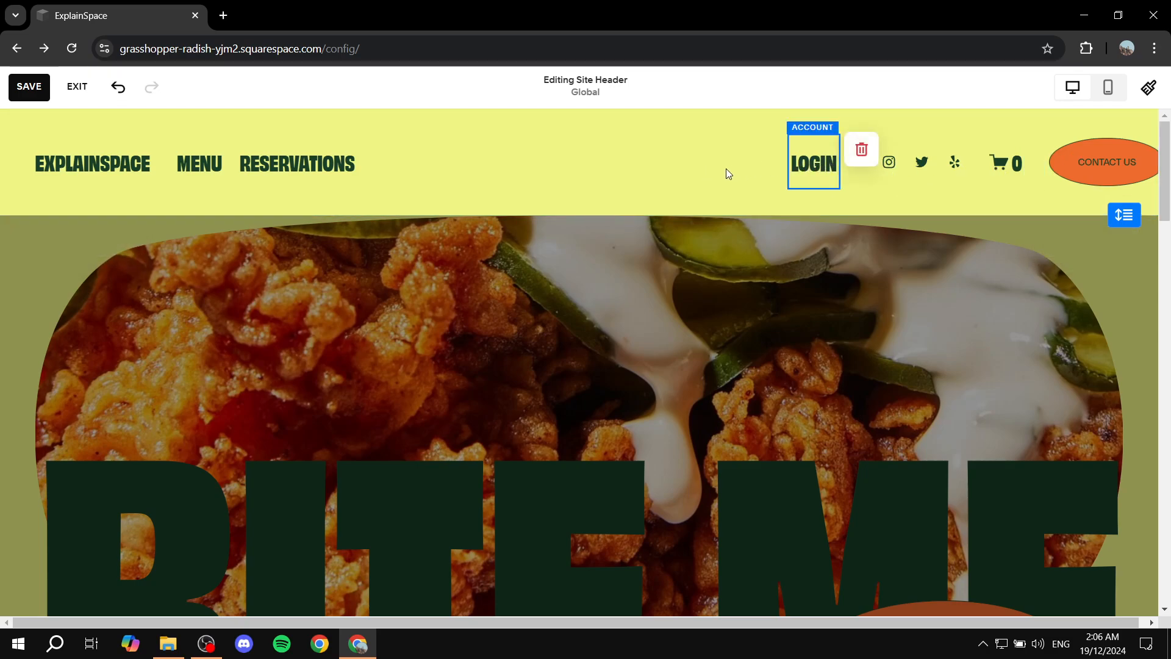
{"action": "left_click", "coordinate": [327, 168]}
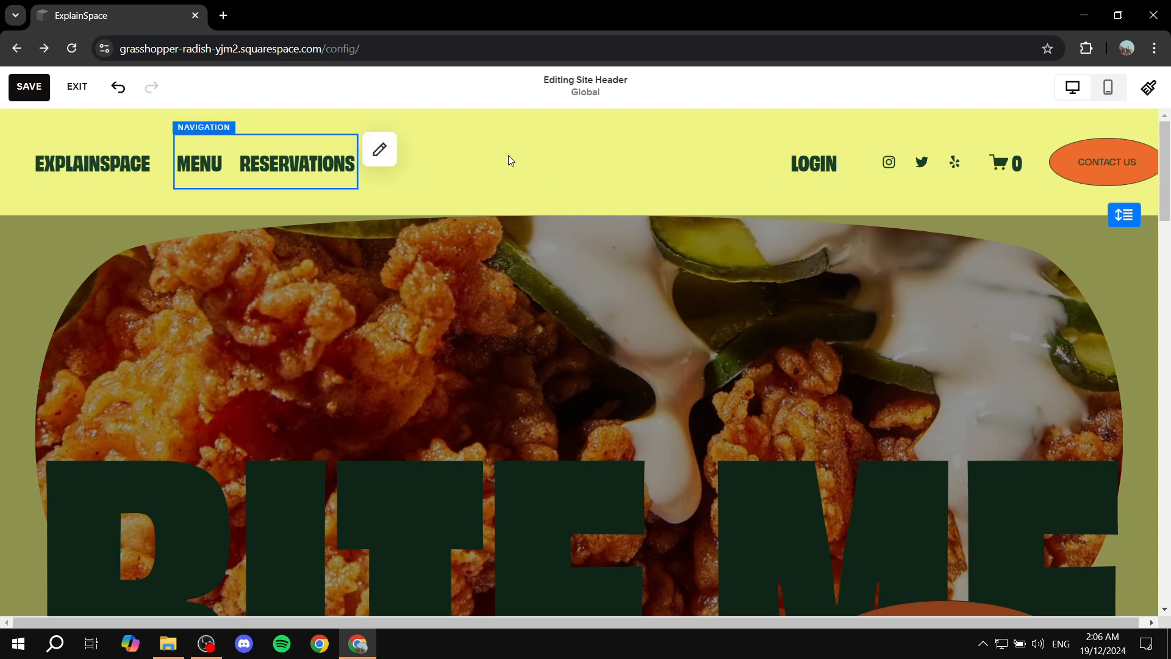
{"action": "left_click", "coordinate": [811, 168]}
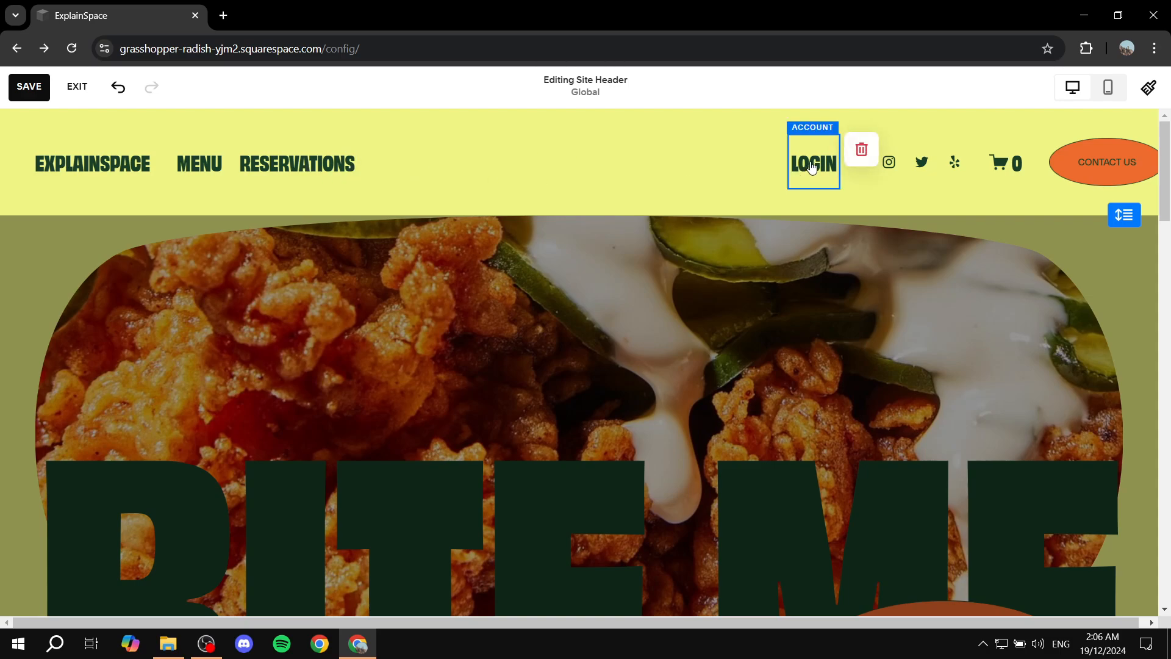
{"action": "left_click", "coordinate": [909, 164]}
{"action": "left_click", "coordinate": [1003, 179]}
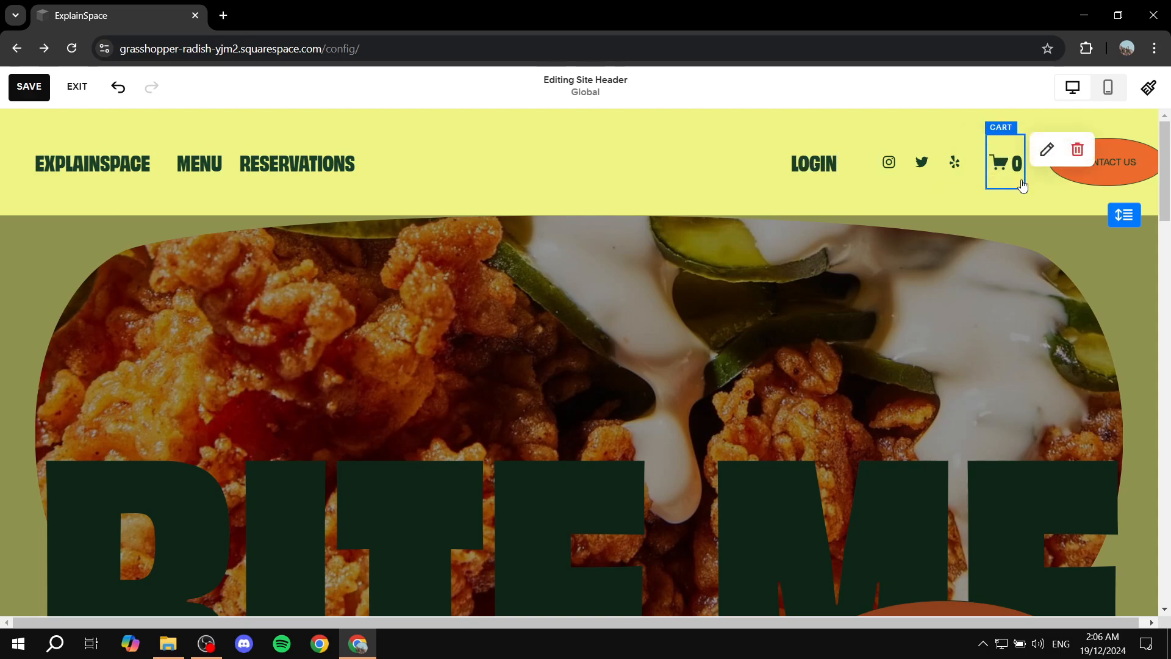
{"action": "left_click", "coordinate": [1049, 202]}
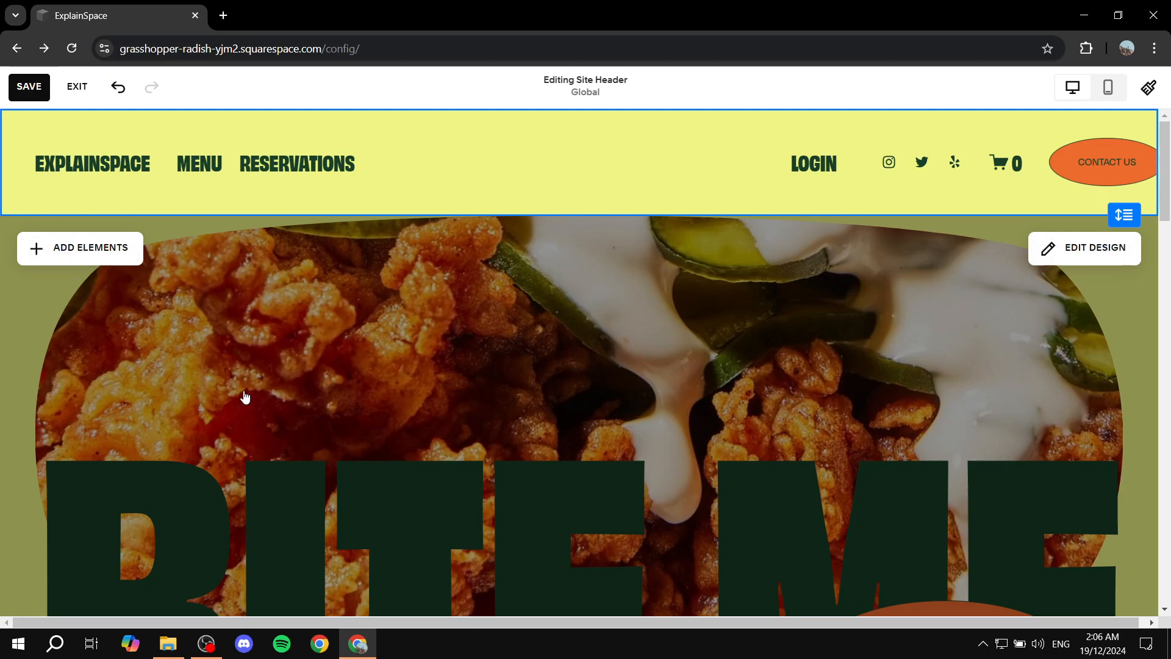
Remove the Button and Social Links elements from the site header
{"action": "left_click", "coordinate": [93, 255]}
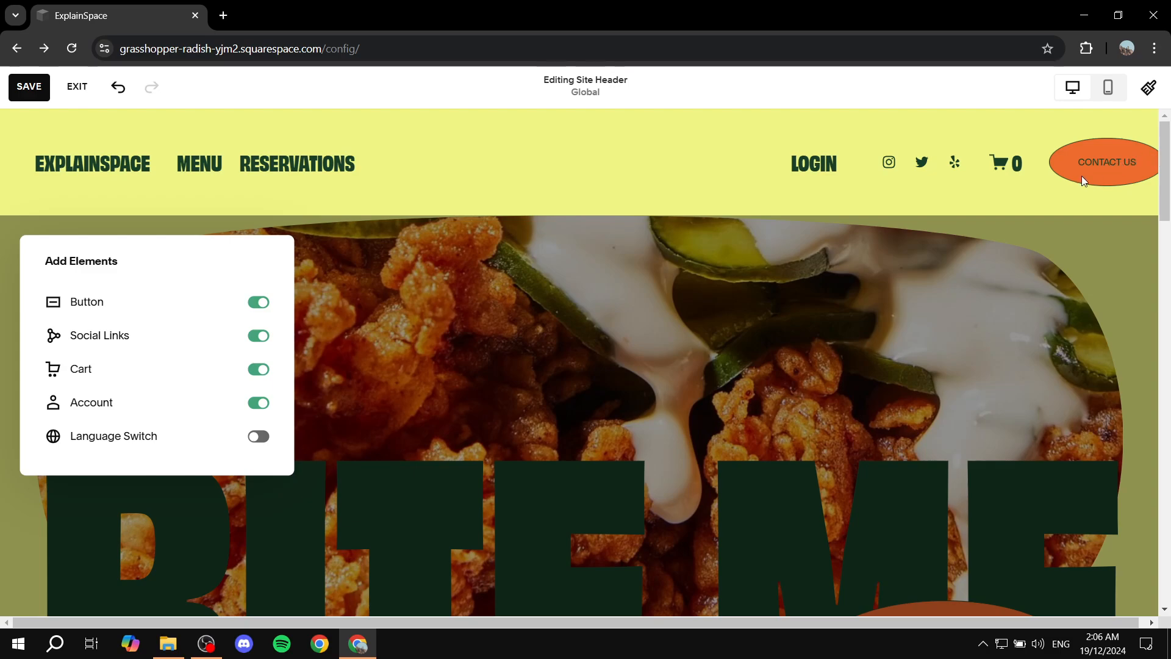
{"action": "left_click", "coordinate": [259, 305]}
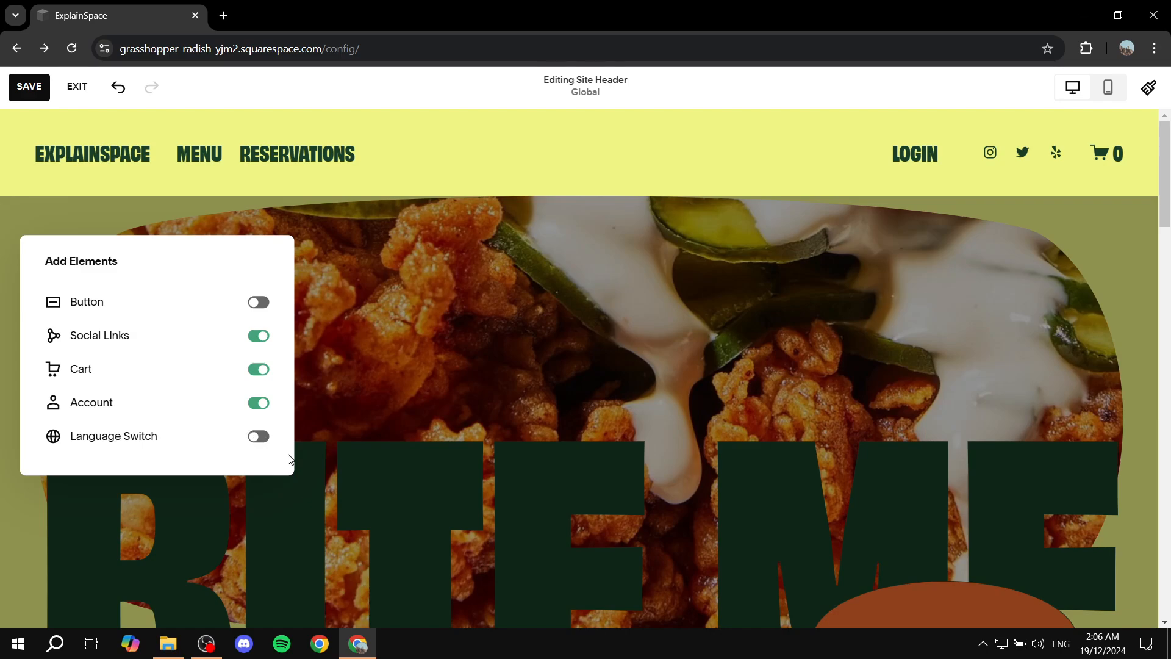
{"action": "left_click", "coordinate": [259, 342]}
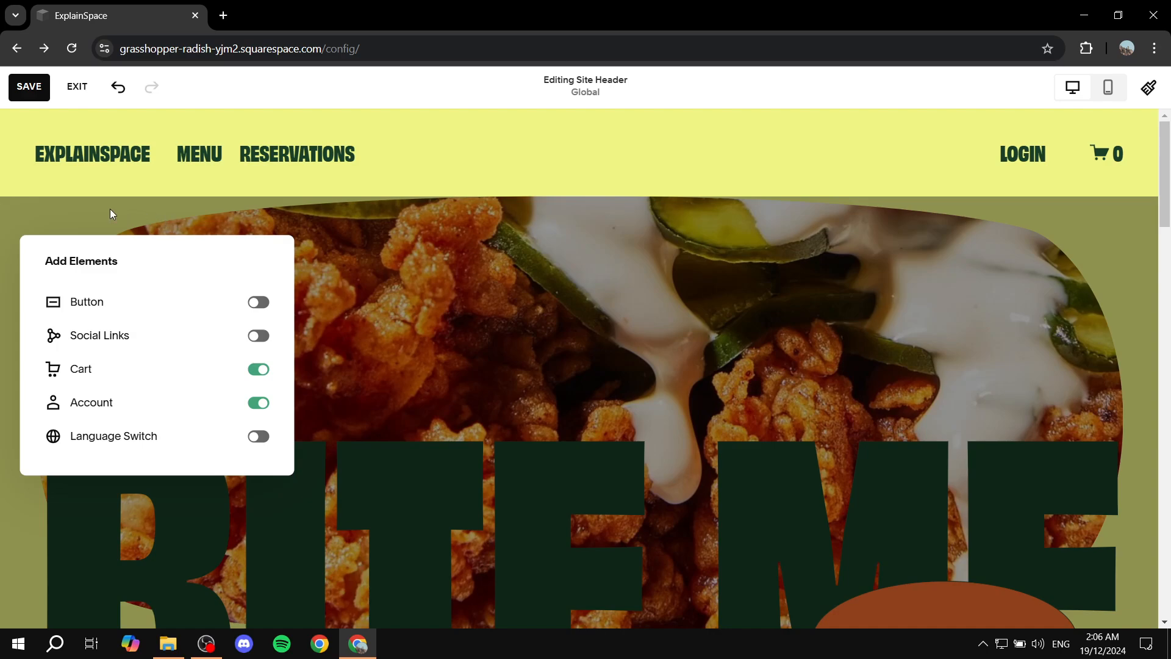
{"action": "left_click", "coordinate": [64, 129]}
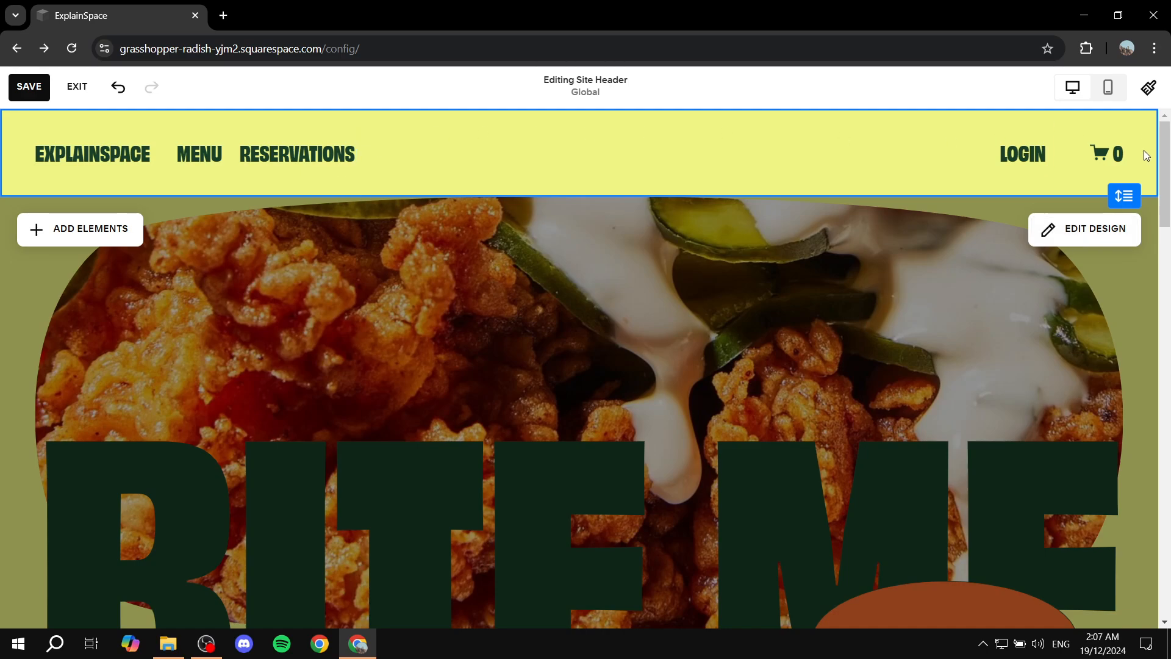
Change the header layout to the logo on the left with the navigation links on the right beside the other elements
{"action": "left_click", "coordinate": [1088, 233]}
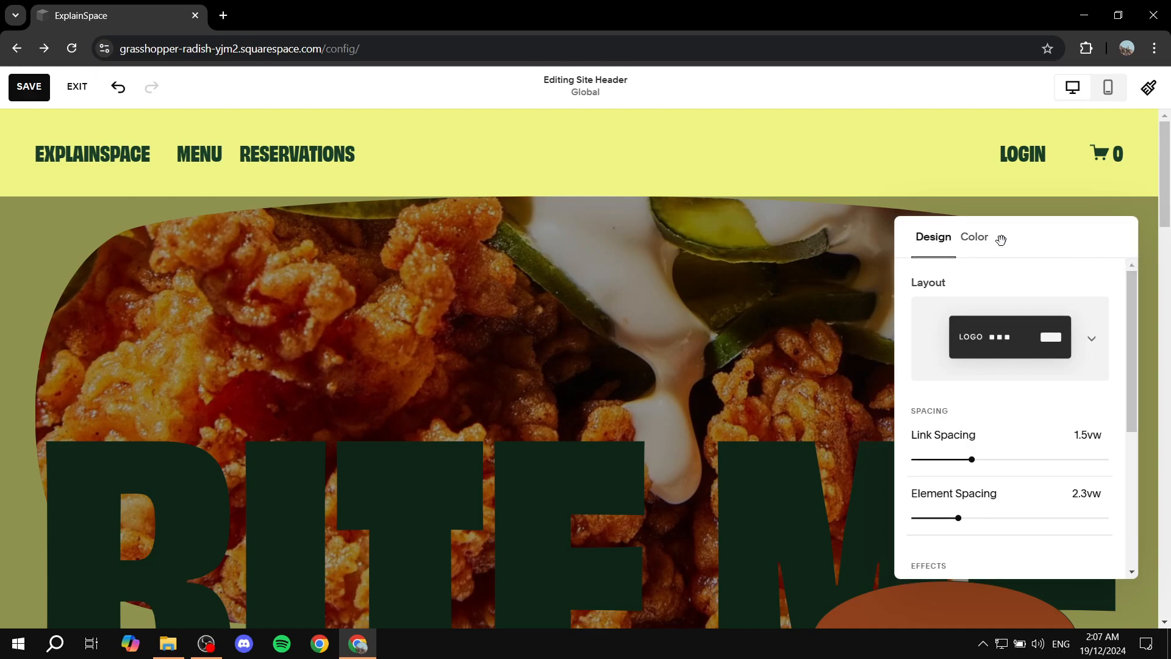
{"action": "left_click", "coordinate": [982, 244]}
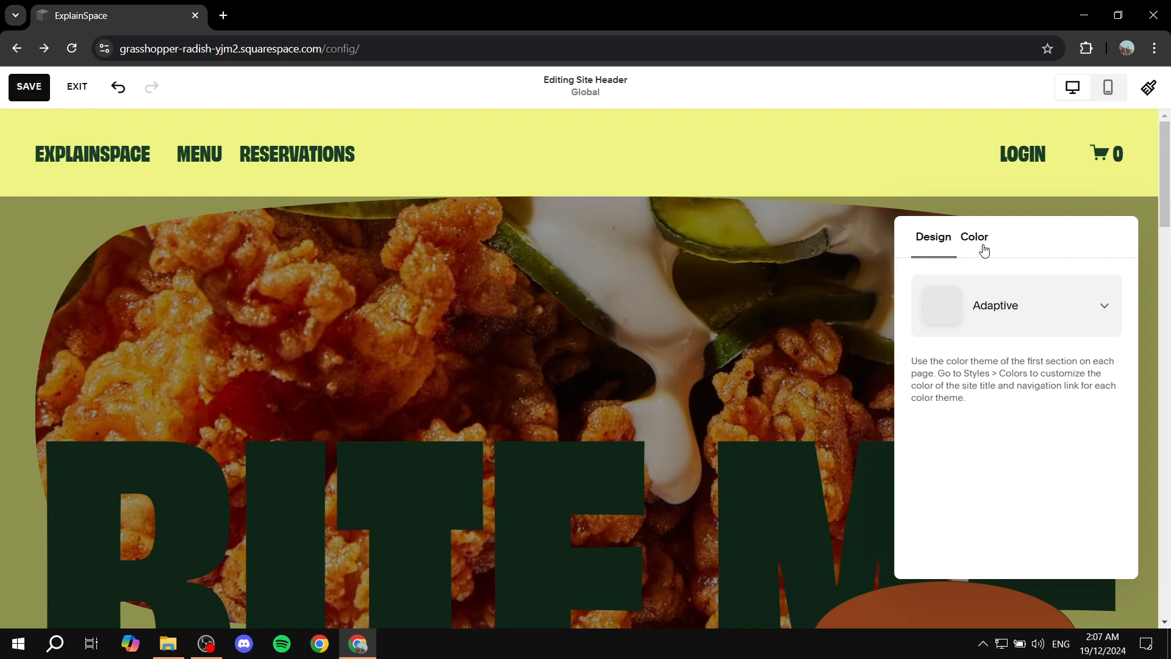
{"action": "left_click", "coordinate": [938, 239]}
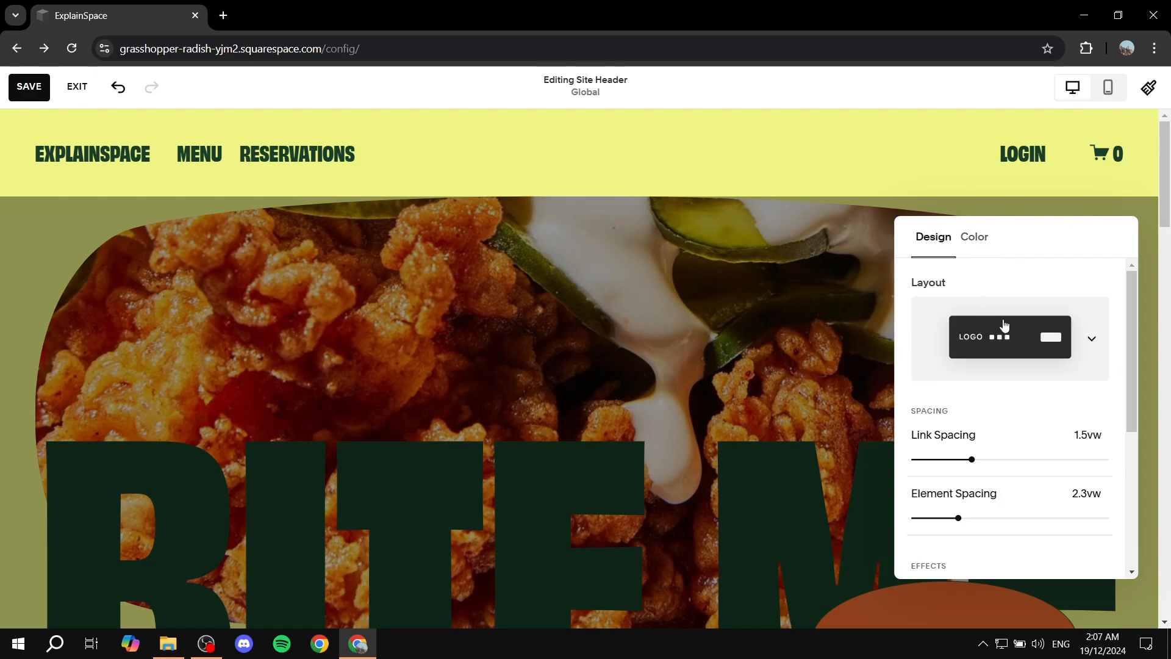
{"action": "left_click", "coordinate": [1093, 345]}
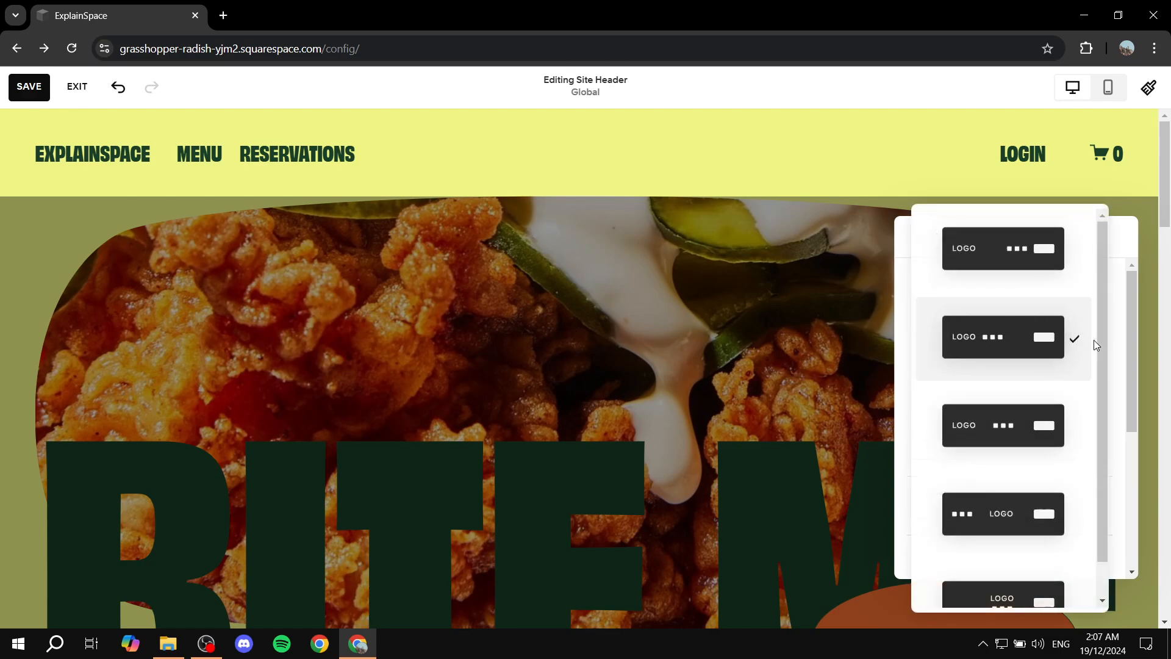
{"action": "left_click", "coordinate": [1006, 256]}
Try the header layouts with left-aligned navigation and with a centered logo above the links, and return to the right-aligned navigation layout
{"action": "left_click", "coordinate": [1093, 342]}
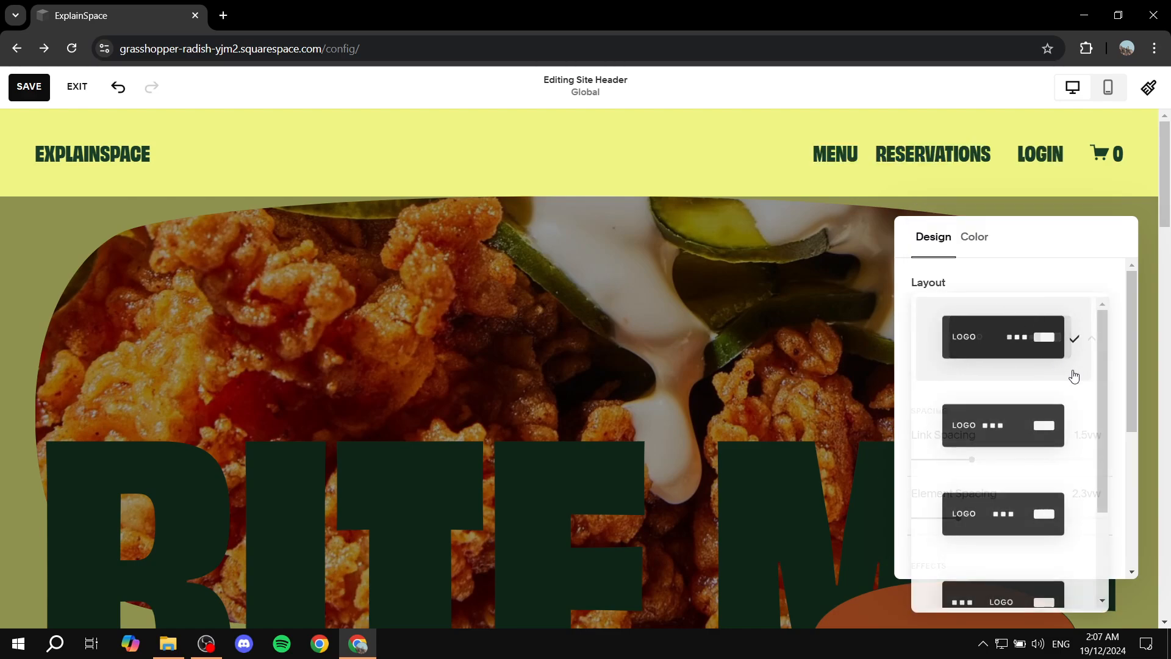
{"action": "left_click", "coordinate": [1031, 434]}
{"action": "left_click", "coordinate": [1090, 354]}
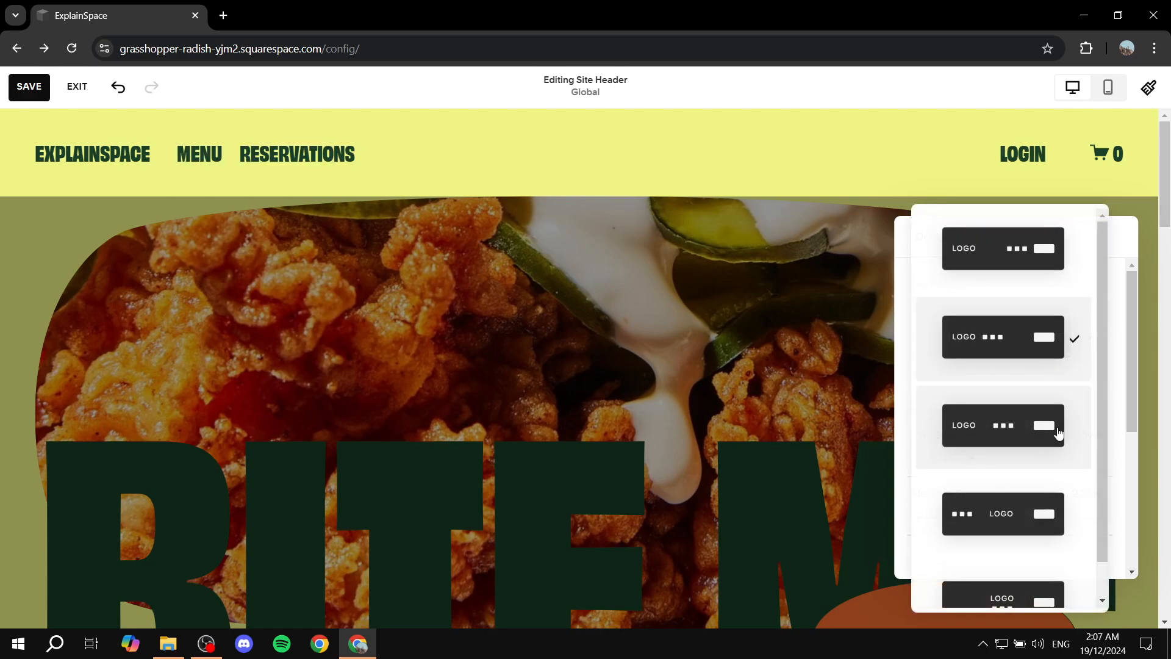
{"action": "left_click", "coordinate": [1040, 562]}
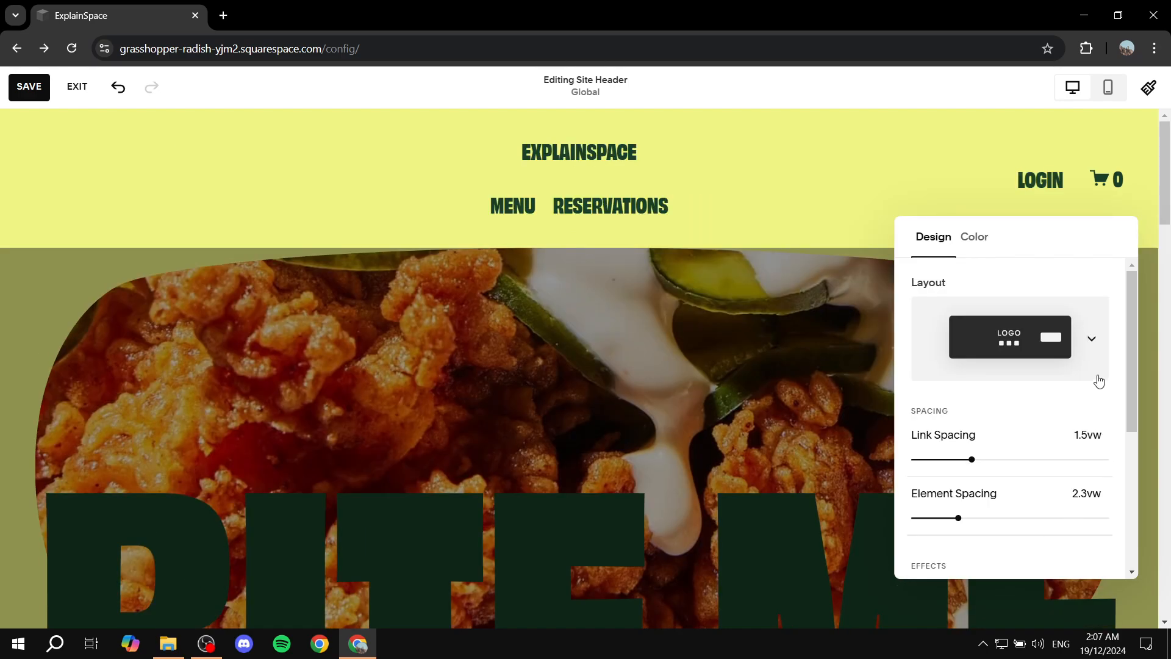
{"action": "left_click", "coordinate": [1069, 342]}
{"action": "left_click", "coordinate": [1019, 245]}
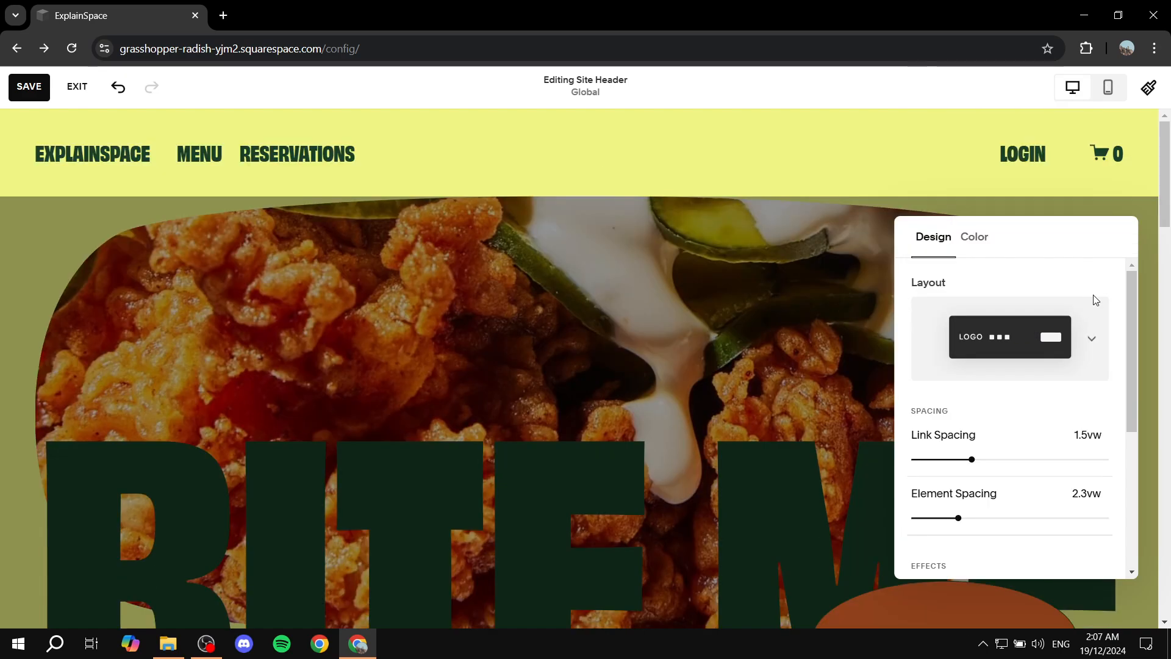
{"action": "left_click", "coordinate": [1074, 344]}
{"action": "left_click", "coordinate": [1015, 249]}
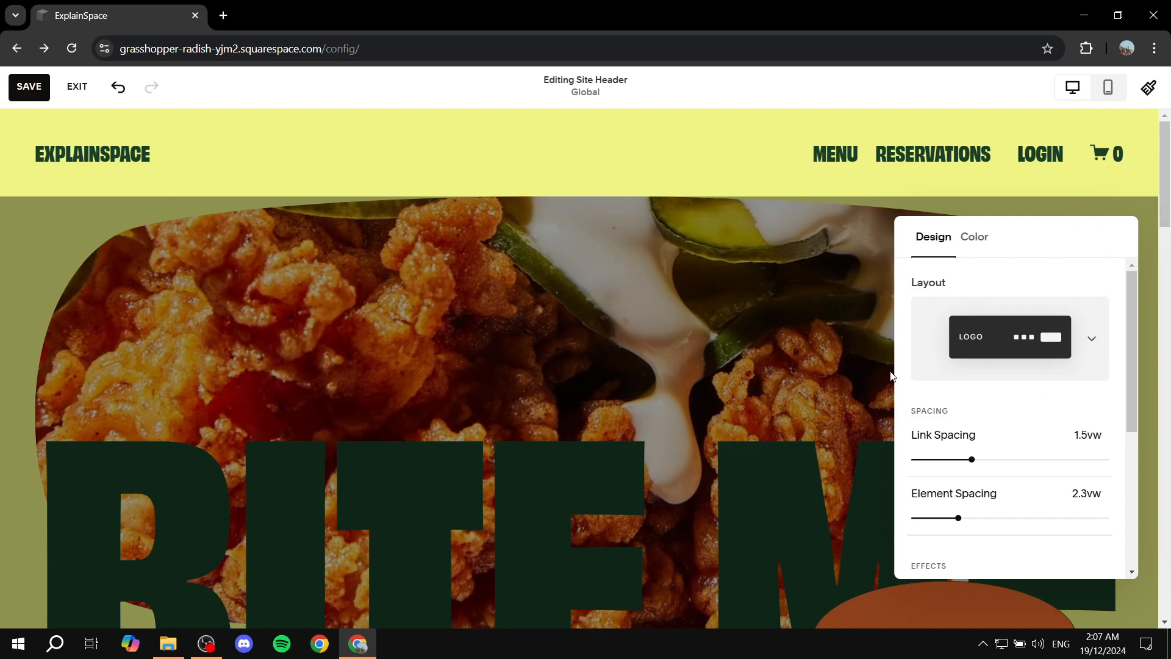
Set the header's link spacing to 1.3vw and its element spacing to 1.1vw
{"action": "scroll", "coordinate": [949, 427], "scroll_direction": "down", "scroll_amount": 1}
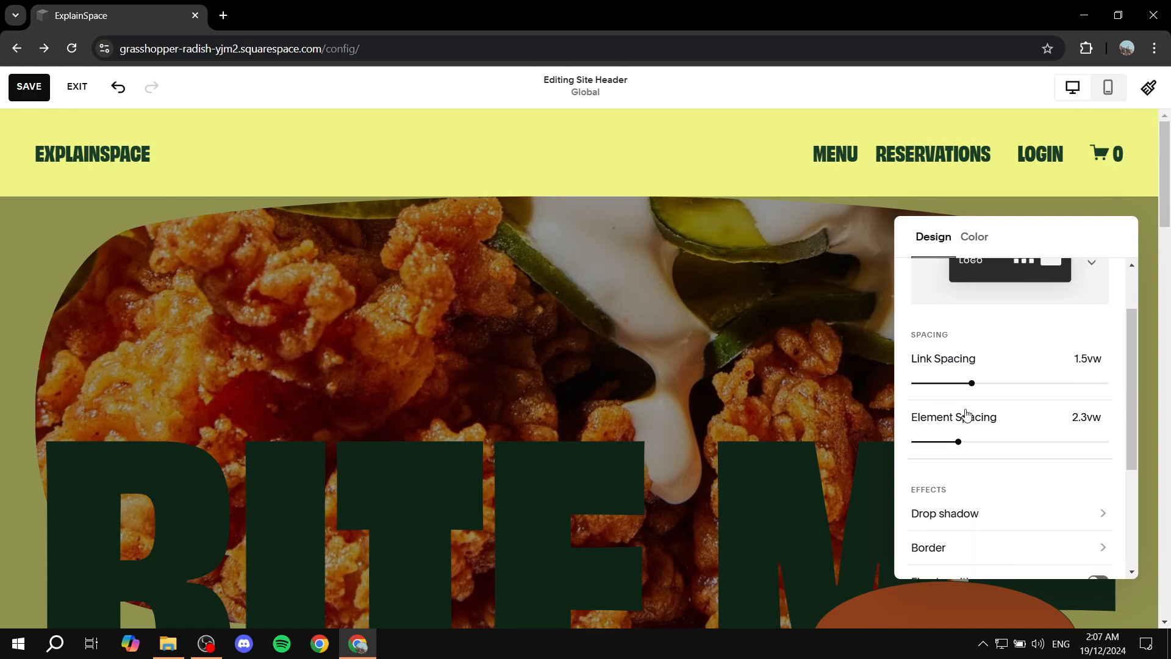
{"action": "mouse_move", "coordinate": [971, 383]}
{"action": "left_mouse_down"}
{"action": "mouse_move", "coordinate": [1064, 380]}
{"action": "mouse_move", "coordinate": [944, 383]}
{"action": "mouse_move", "coordinate": [987, 383]}
{"action": "left_mouse_up"}
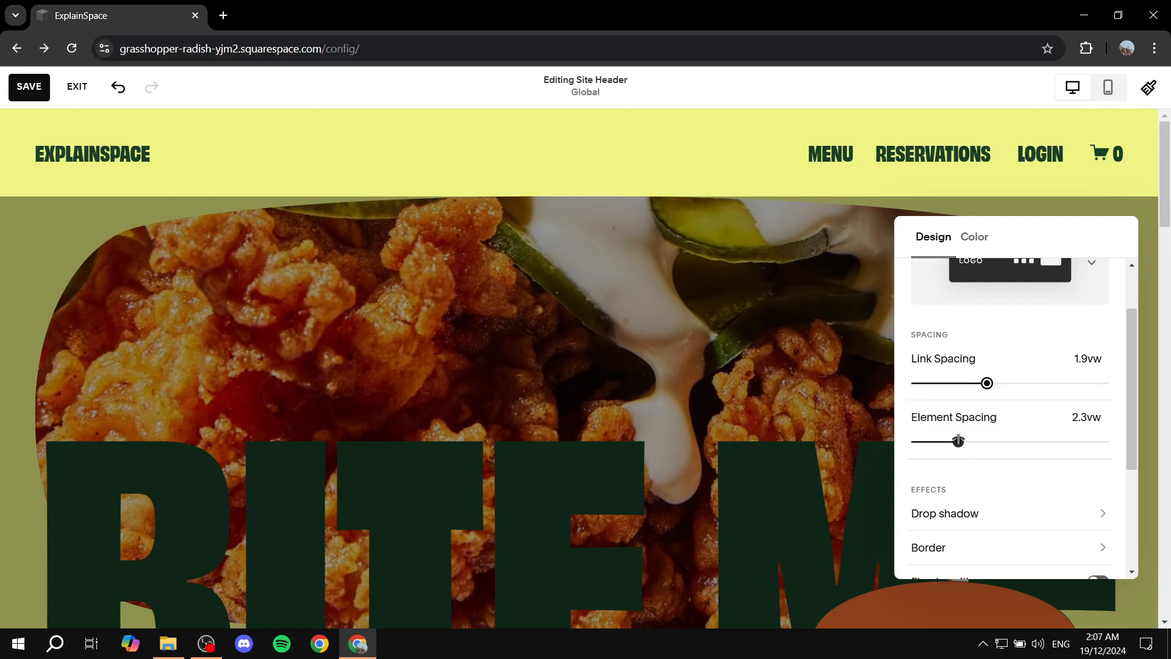
{"action": "left_click_drag", "start_coordinate": [958, 441], "coordinate": [1148, 432]}
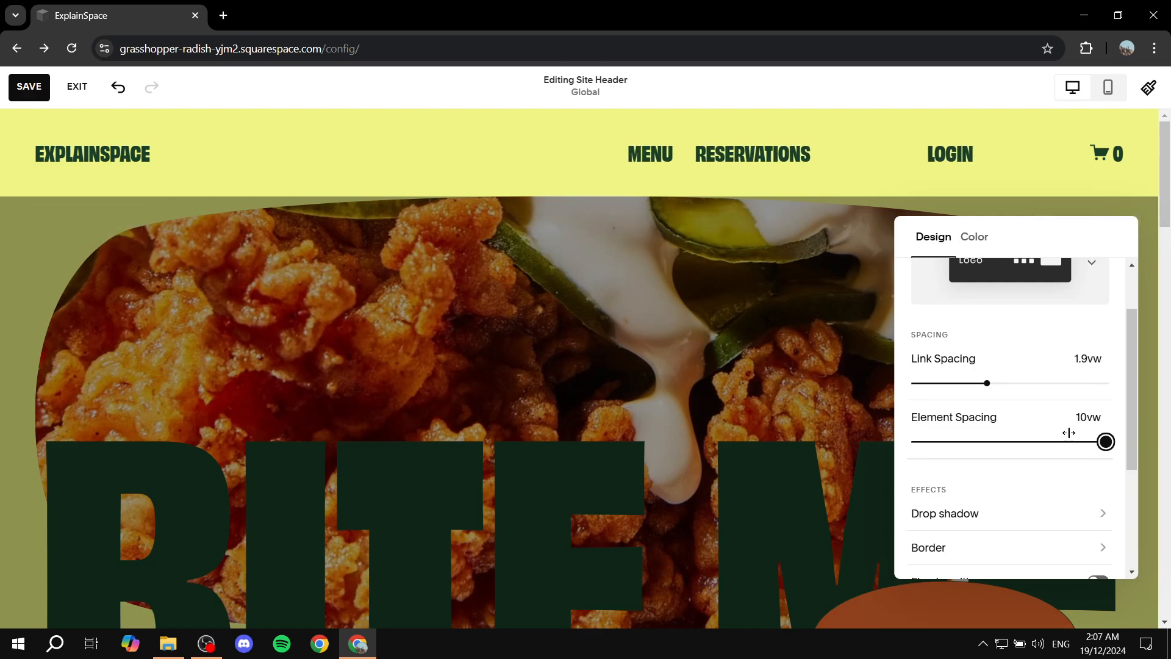
{"action": "left_click_drag", "start_coordinate": [1068, 433], "coordinate": [935, 441]}
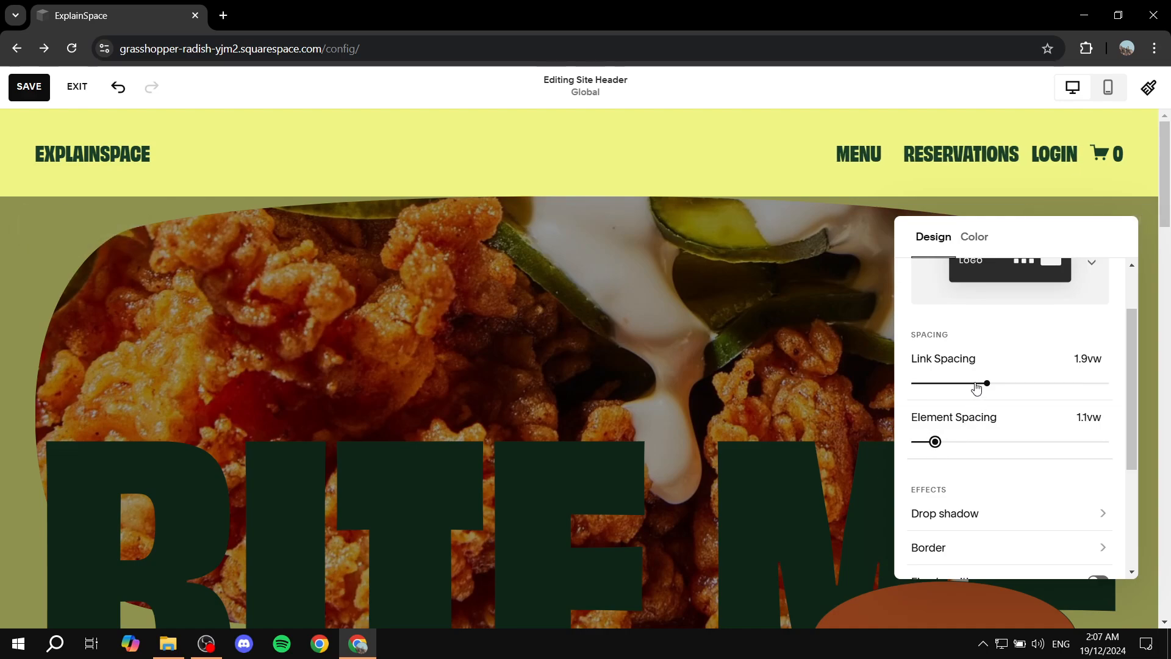
{"action": "mouse_move", "coordinate": [984, 387]}
{"action": "left_mouse_down"}
{"action": "mouse_move", "coordinate": [953, 378]}
{"action": "mouse_move", "coordinate": [964, 380]}
{"action": "left_mouse_up"}
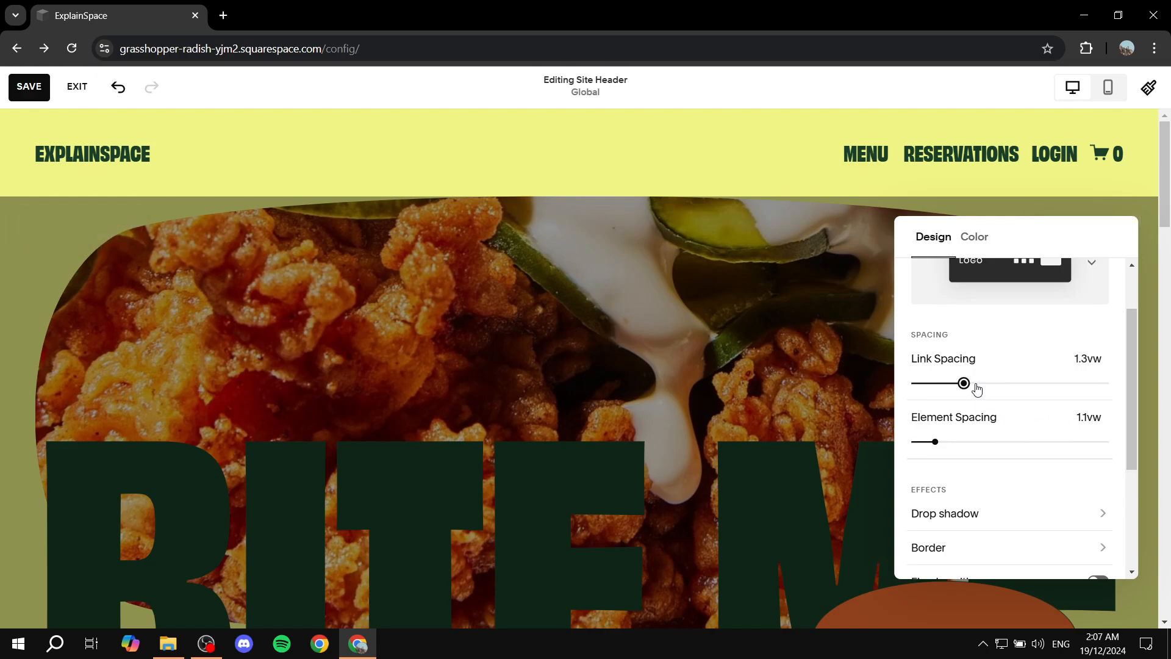
Set the header's height to 1.5vw, and try the Full width before returning to Inset
{"action": "scroll", "coordinate": [978, 421], "scroll_direction": "down", "scroll_amount": 3}
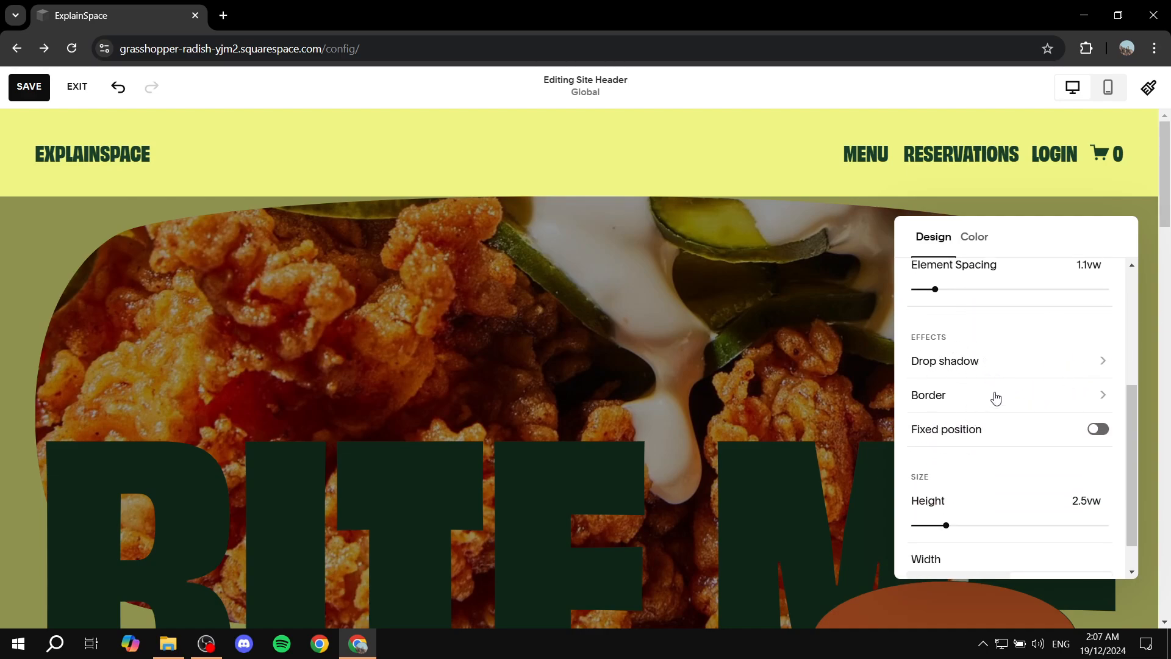
{"action": "scroll", "coordinate": [1003, 461], "scroll_direction": "down", "scroll_amount": 1}
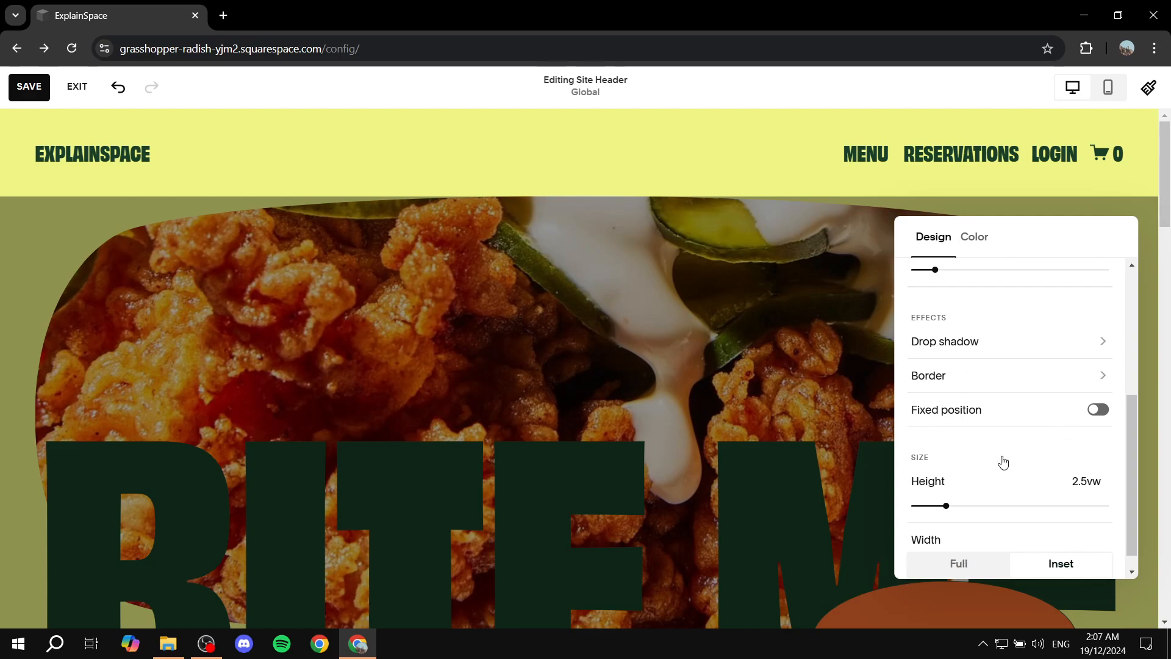
{"action": "scroll", "coordinate": [1004, 461], "scroll_direction": "down", "scroll_amount": 1}
{"action": "mouse_move", "coordinate": [943, 488]}
{"action": "left_mouse_down"}
{"action": "mouse_move", "coordinate": [914, 484]}
{"action": "mouse_move", "coordinate": [925, 485]}
{"action": "left_mouse_up"}
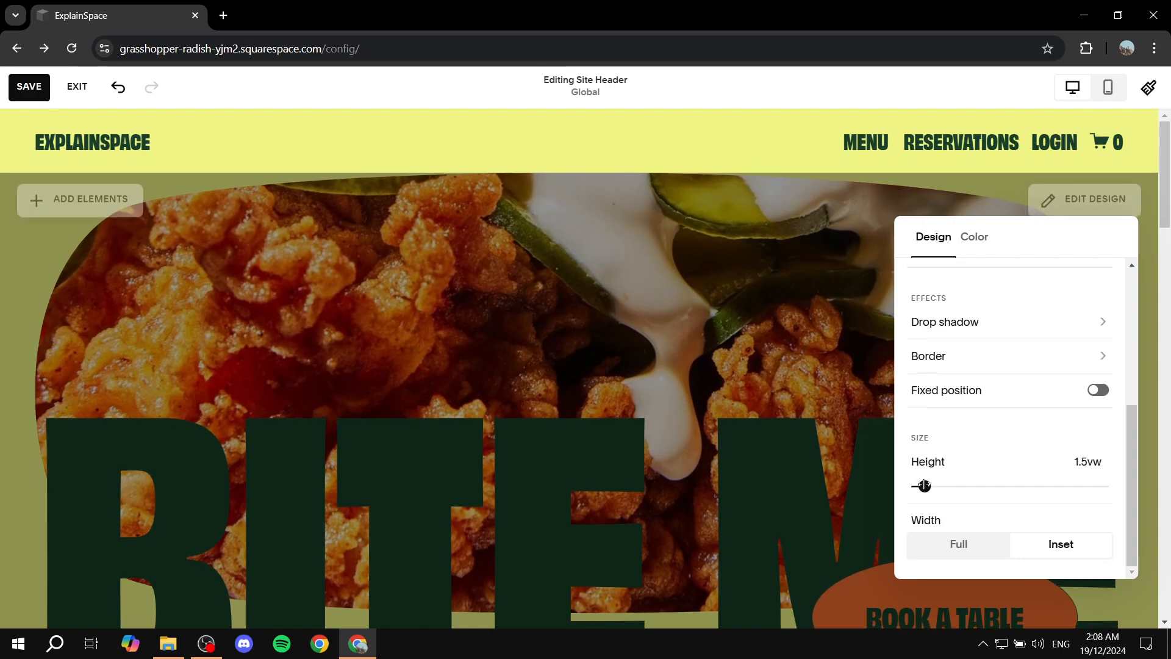
{"action": "left_click", "coordinate": [958, 543]}
{"action": "left_click", "coordinate": [1064, 547]}
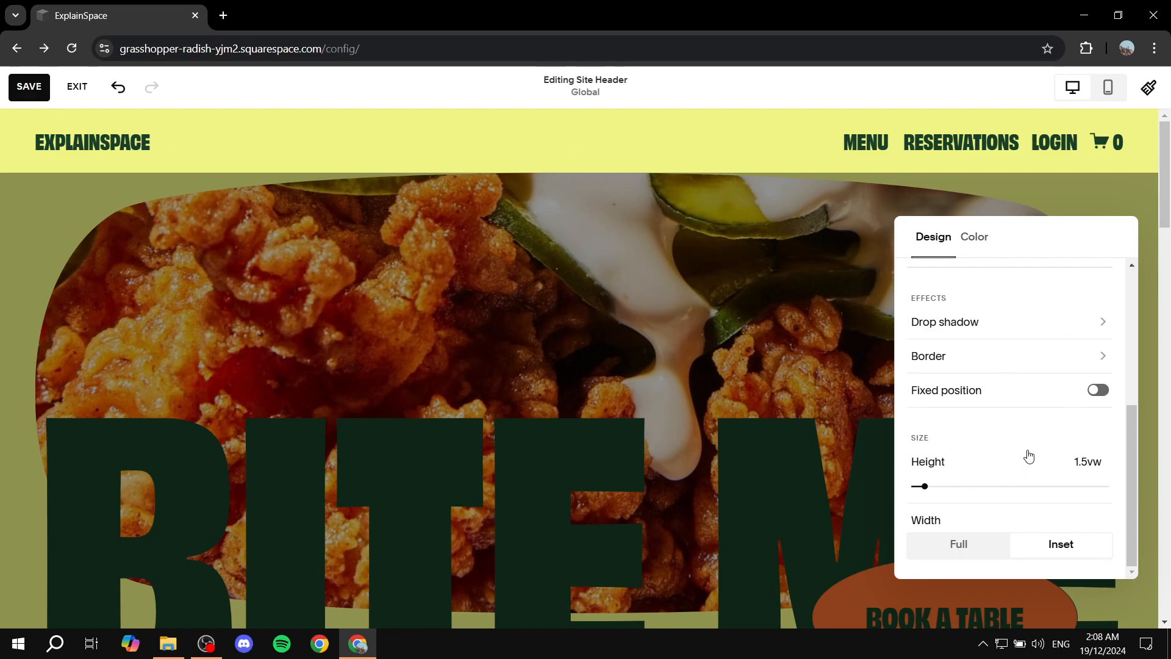
{"action": "scroll", "coordinate": [1028, 454], "scroll_direction": "up", "scroll_amount": 5}
{"action": "scroll", "coordinate": [1027, 452], "scroll_direction": "down", "scroll_amount": 5}
{"action": "scroll", "coordinate": [1068, 440], "scroll_direction": "up", "scroll_amount": 5}
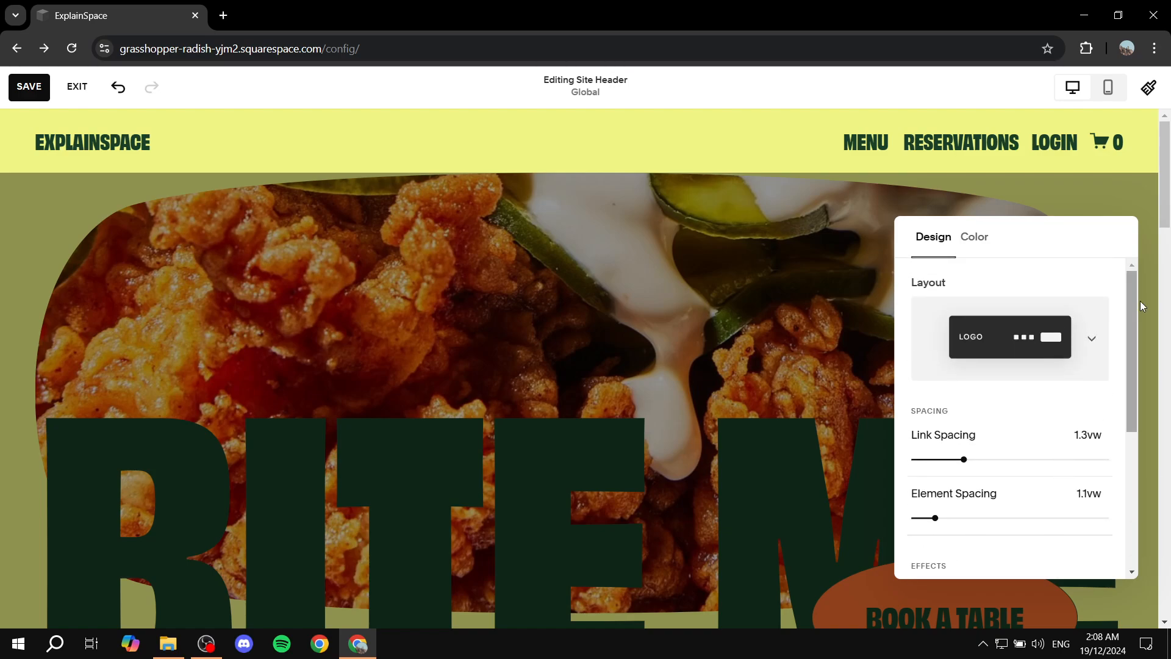
{"action": "scroll", "coordinate": [1095, 461], "scroll_direction": "down", "scroll_amount": 5}
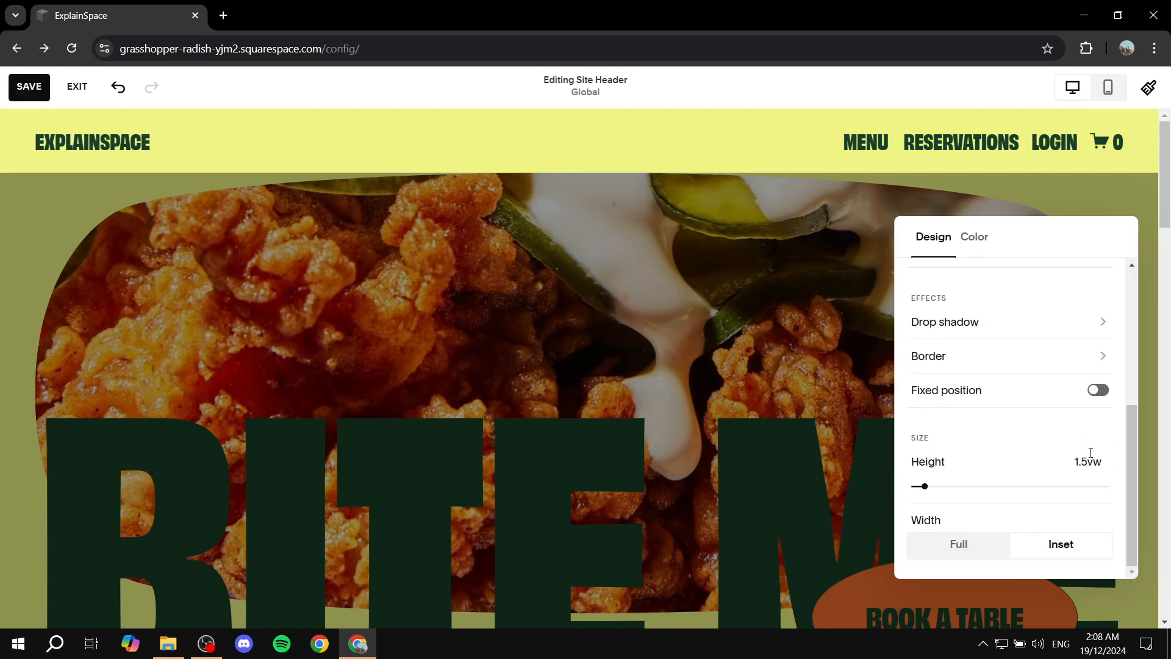
Make the site header slightly taller and leave the editor with the changes saved
{"action": "left_click", "coordinate": [660, 289]}
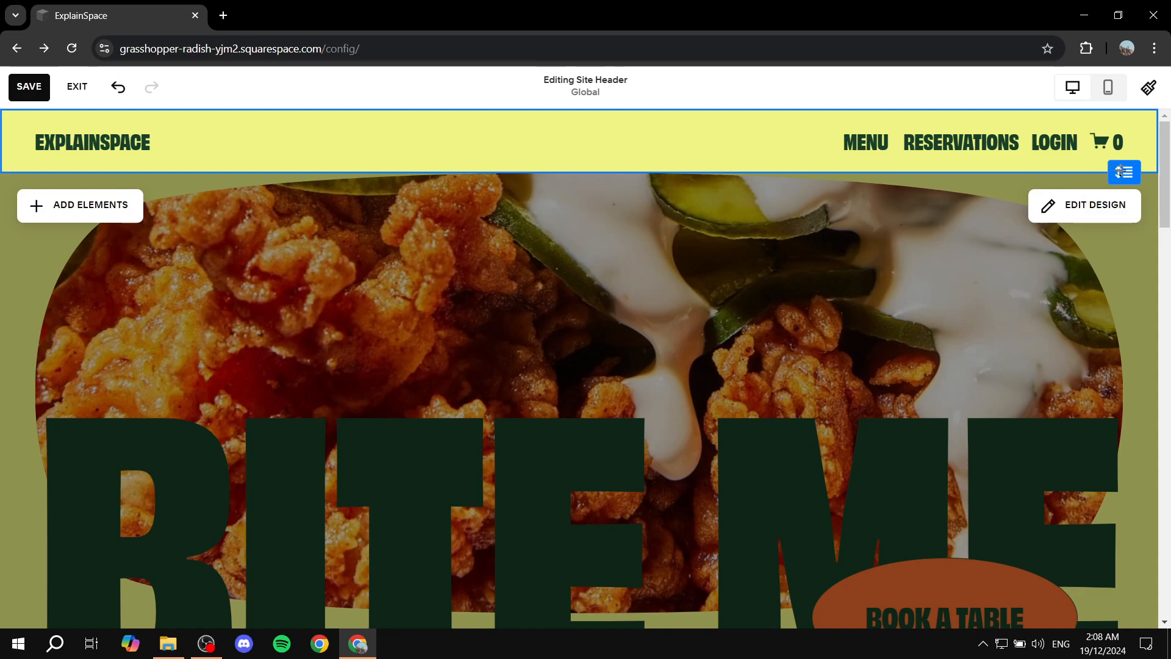
{"action": "left_click_drag", "start_coordinate": [1124, 172], "coordinate": [1128, 214]}
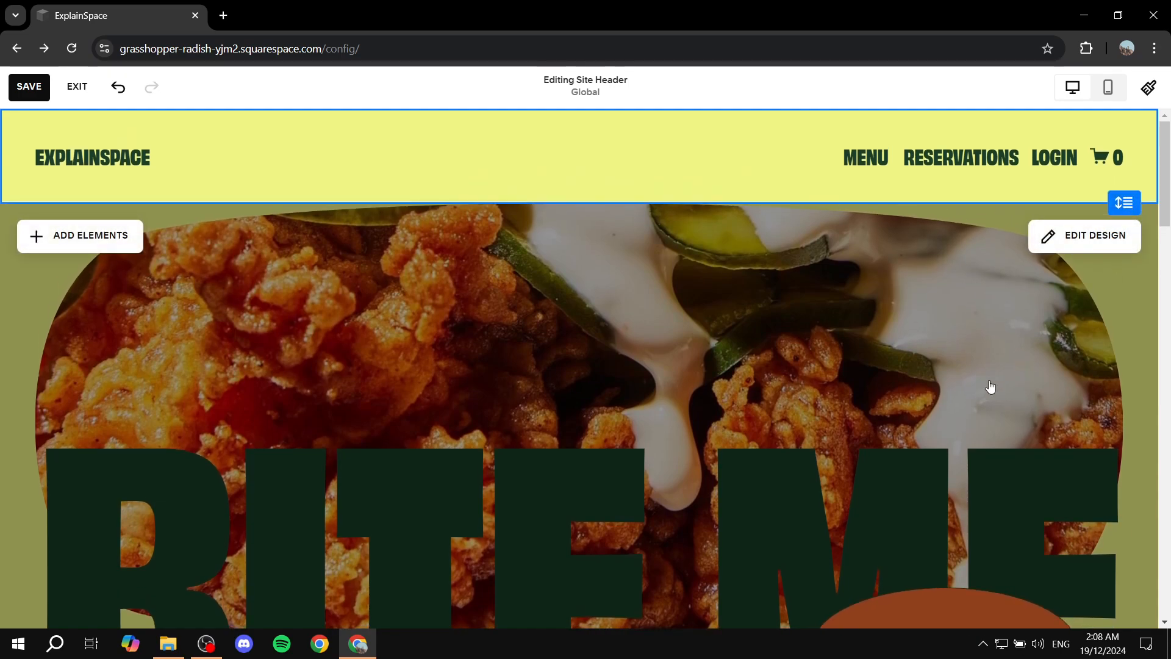
{"action": "left_click", "coordinate": [18, 85]}
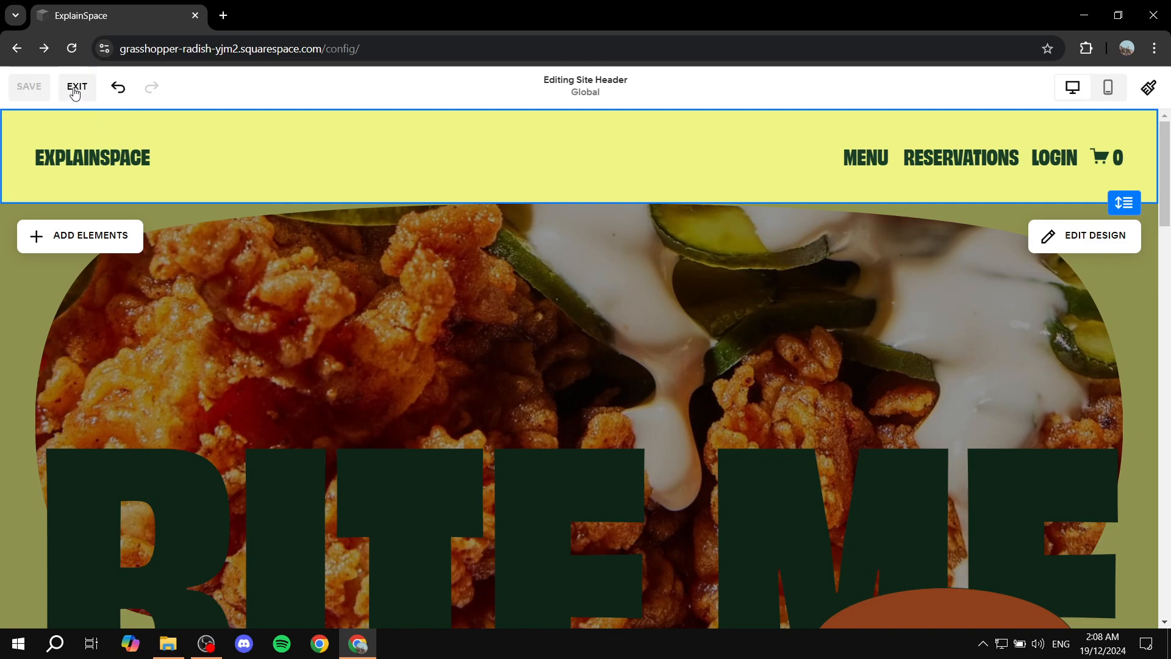
{"action": "left_click", "coordinate": [77, 86]}
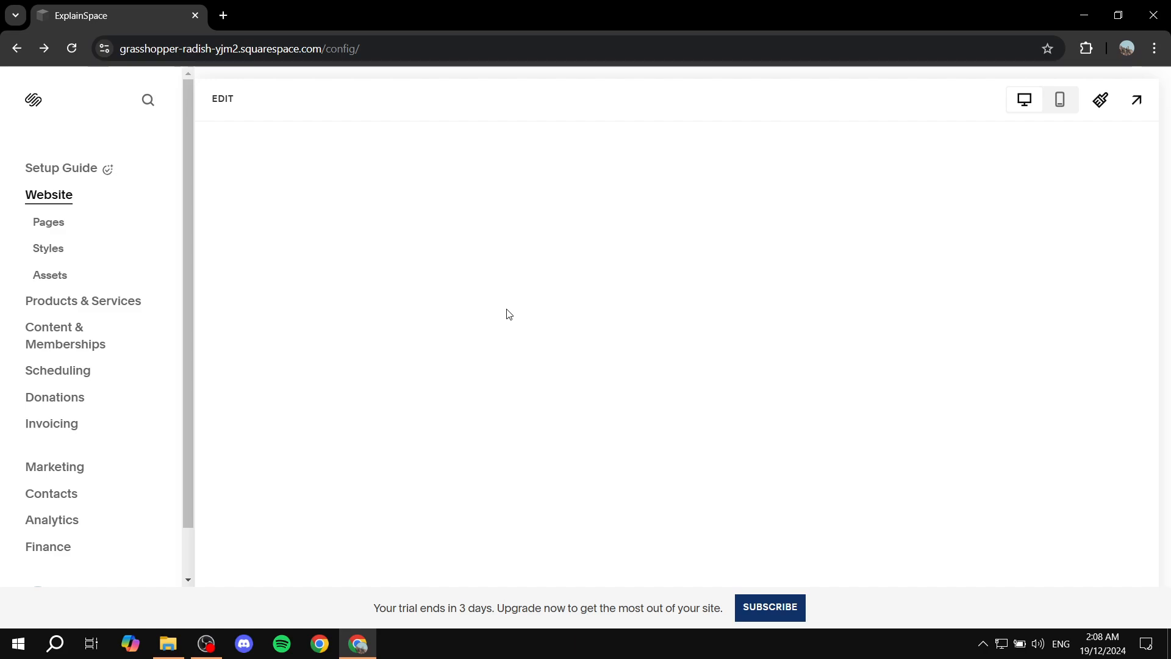